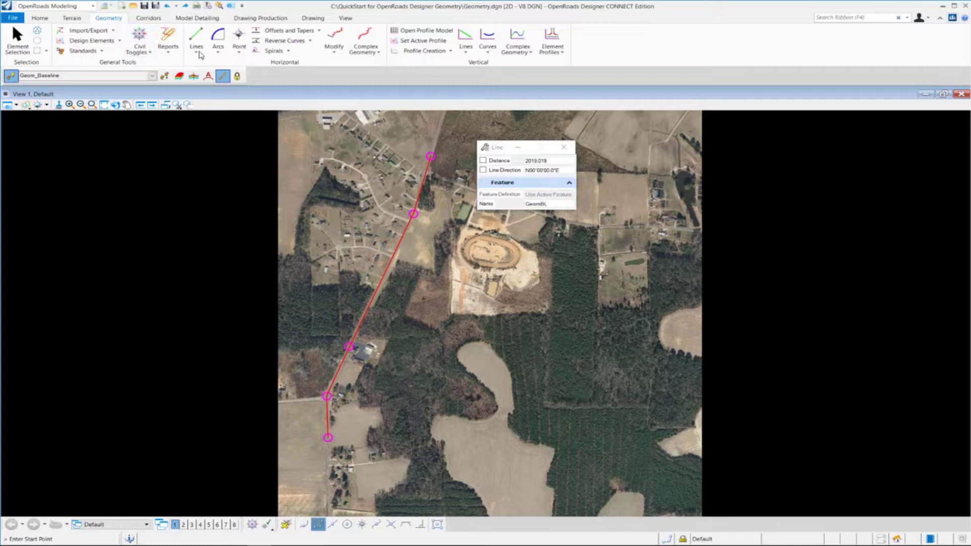
From the Arcs list, show the Arc Between Elements submenu with Simple Arc.
click(218, 48)
mouse_move(325, 123)
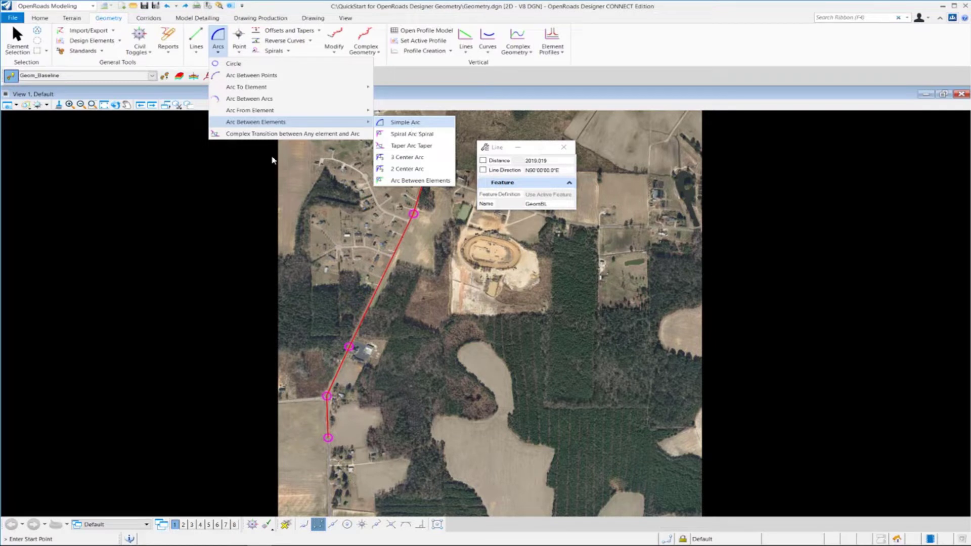
Join the two lowest baseline segments with a 600-radius simple arc at their PI.
click(405, 122)
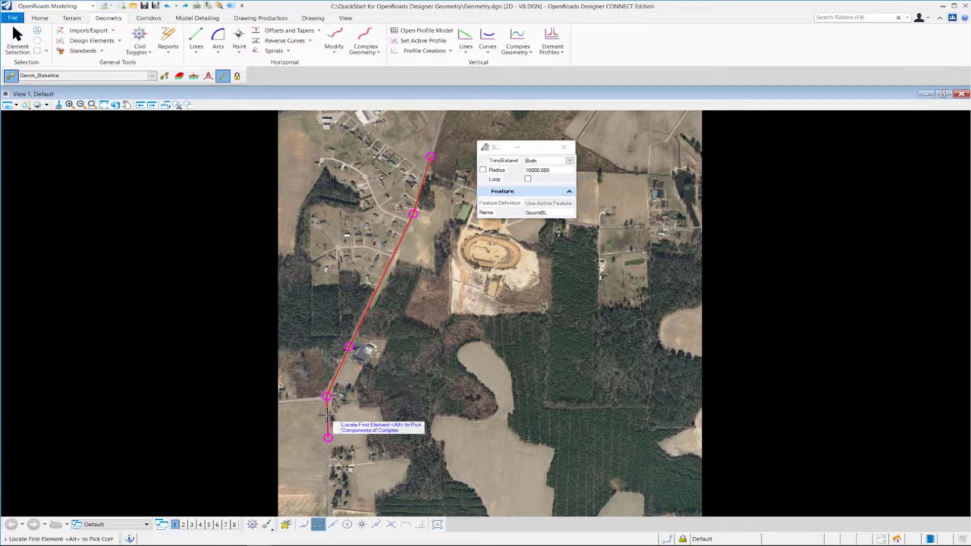
scroll(327, 416, up, 4)
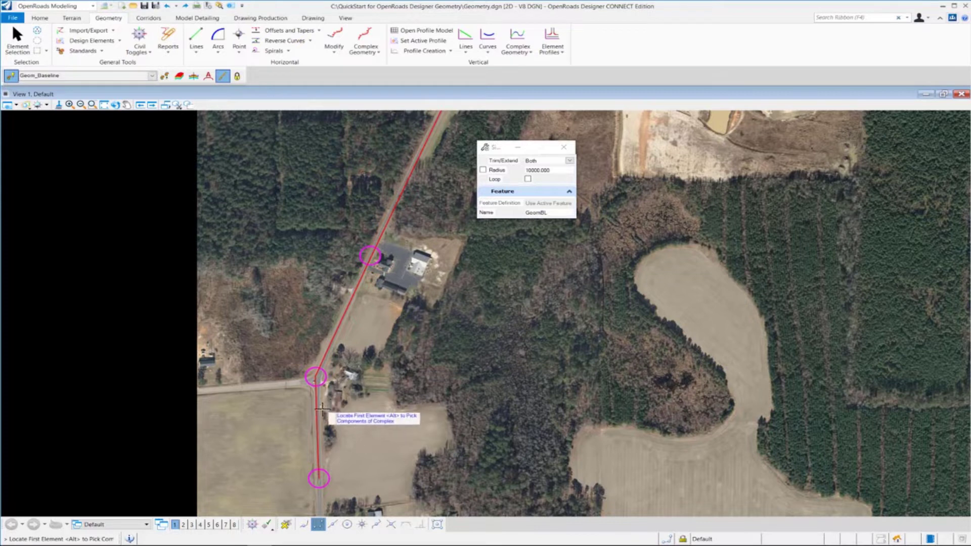
click(317, 415)
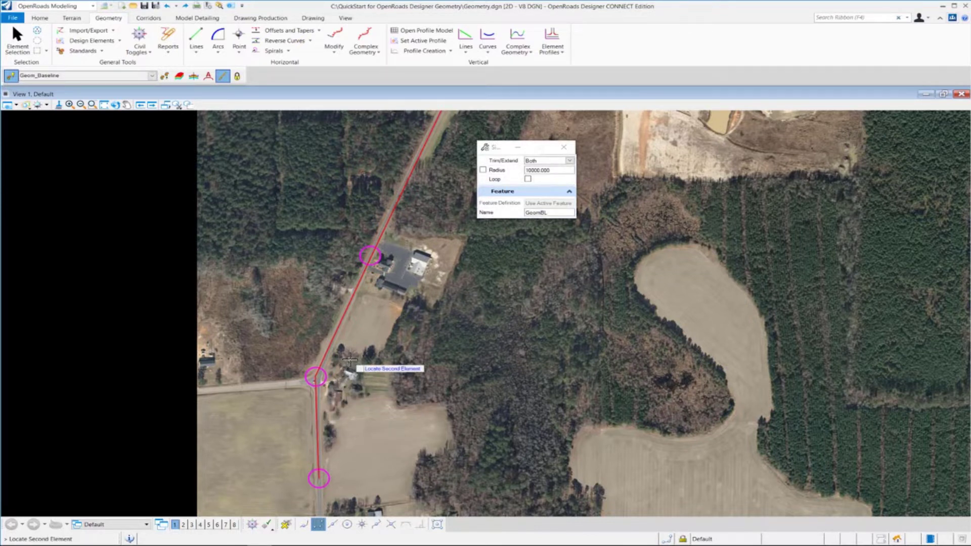
click(334, 336)
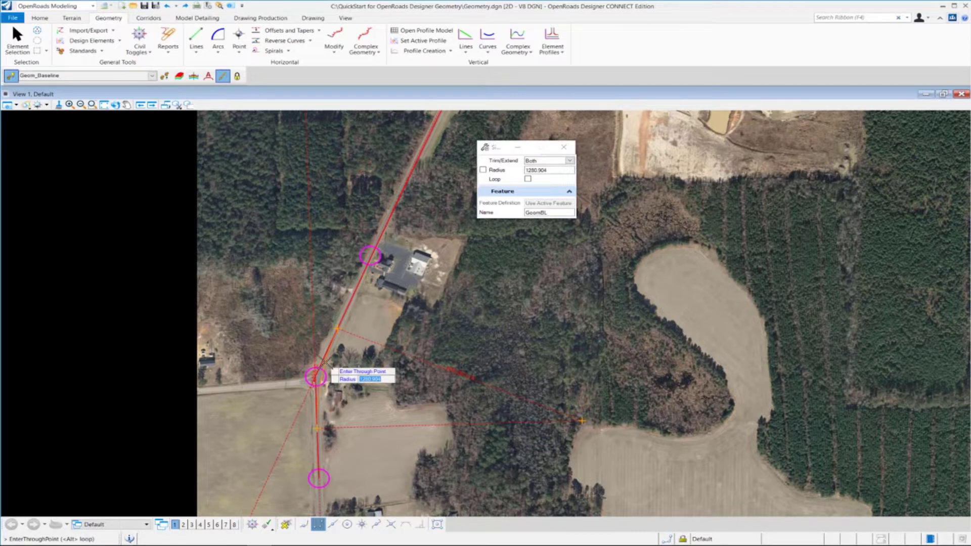
text(600)
key(Return)
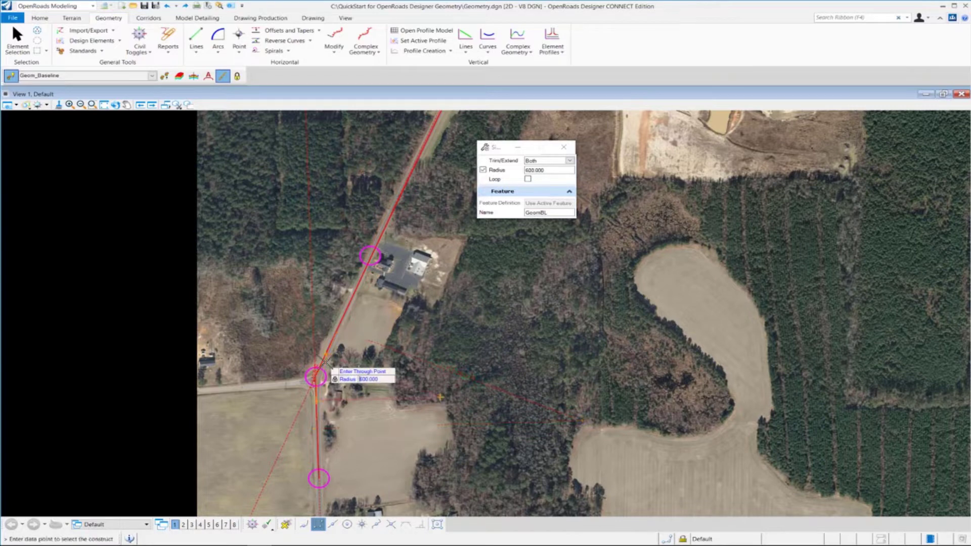
click(440, 397)
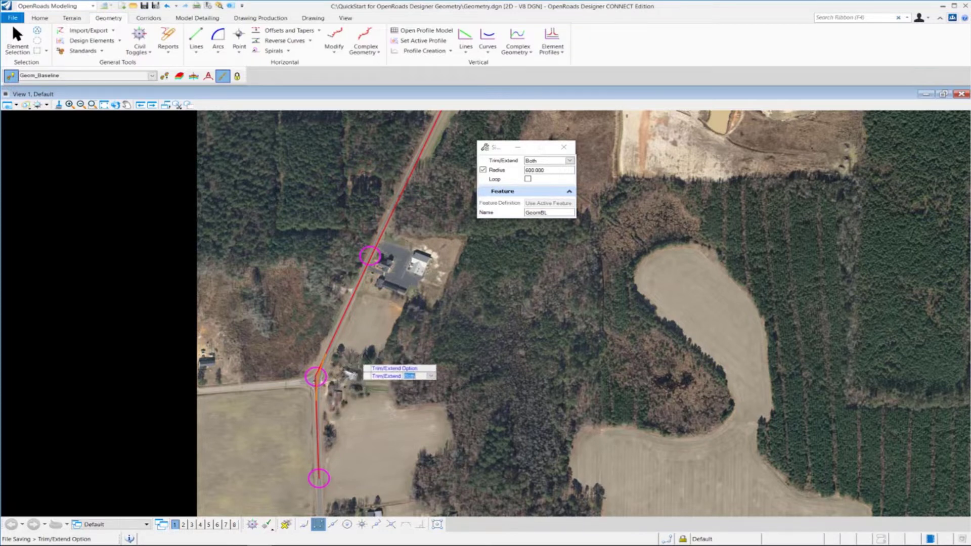
Trim both baseline segments to the 600-radius curve.
click(364, 353)
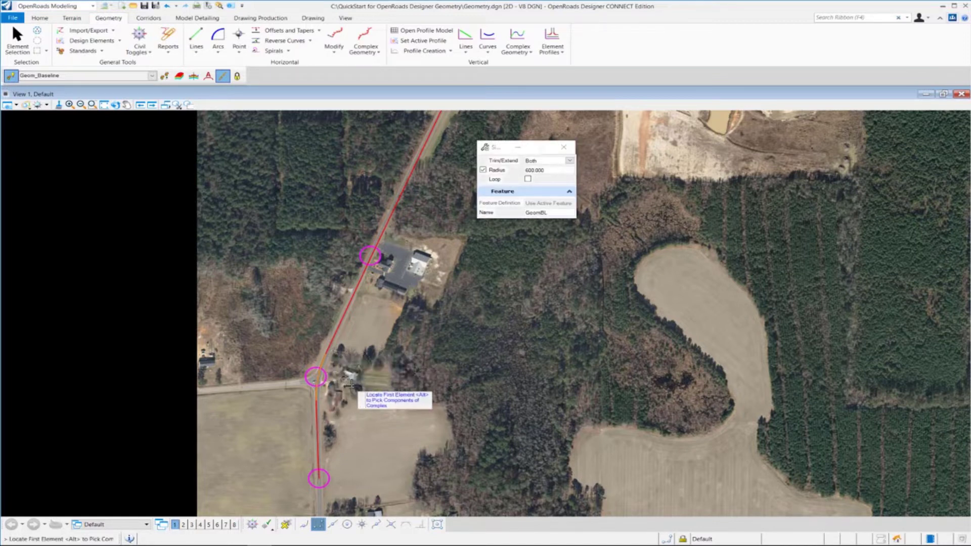
scroll(351, 385, down, 2)
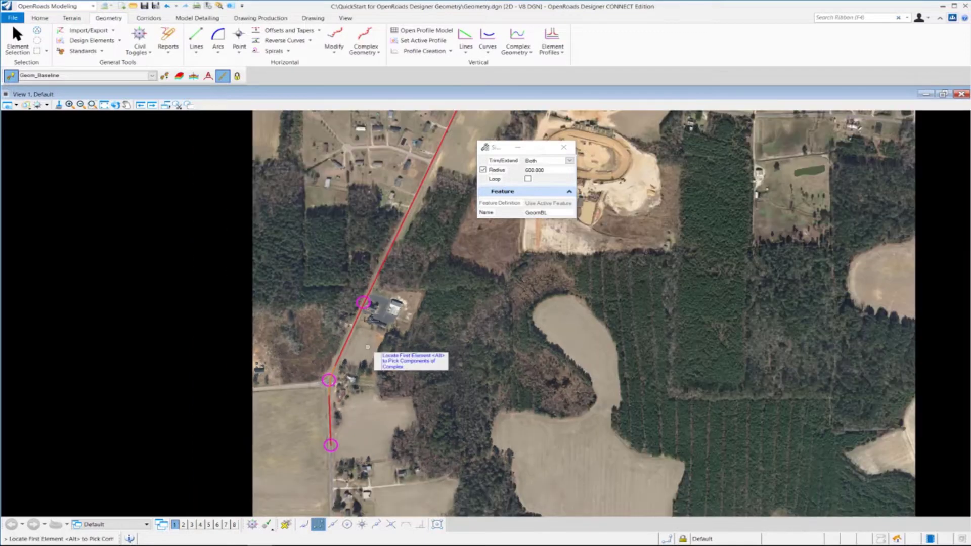
scroll(378, 331, down, 1)
scroll(379, 332, up, 2)
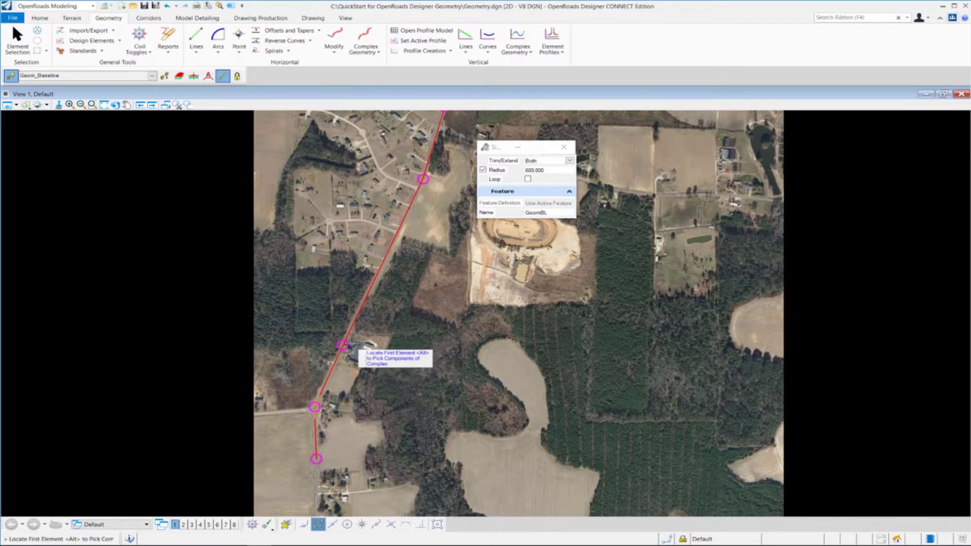
scroll(354, 349, up, 2)
scroll(351, 345, up, 2)
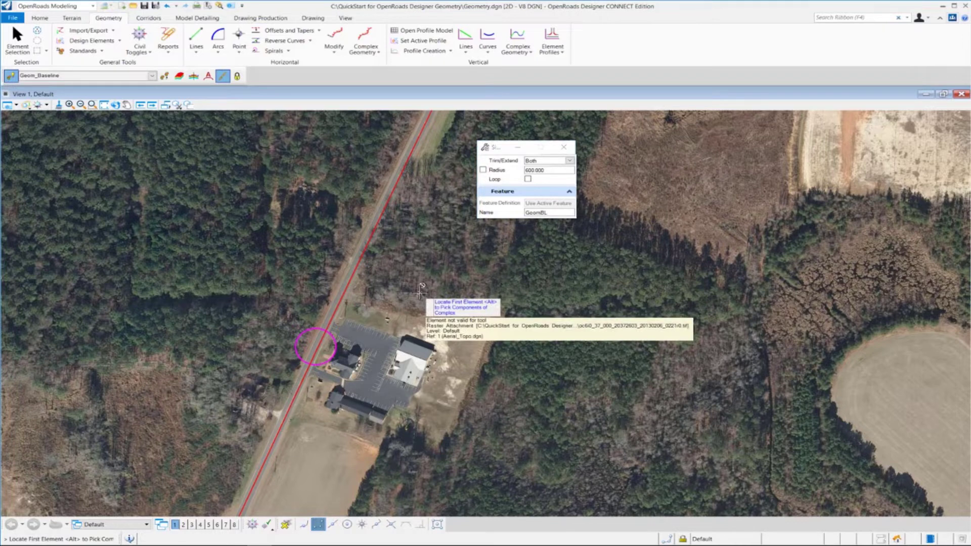
Add a 10000-radius simple arc between the segments at the PI beside the building.
click(290, 409)
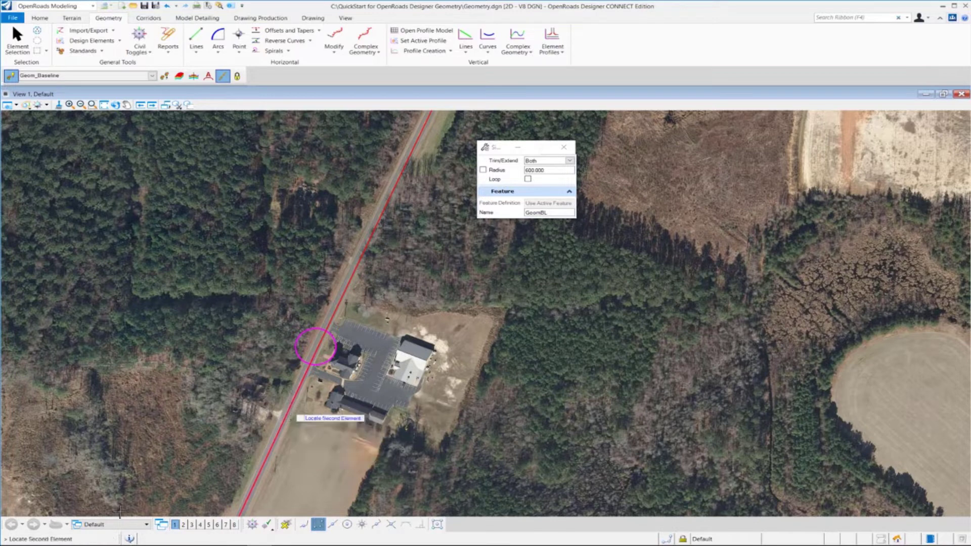
click(353, 302)
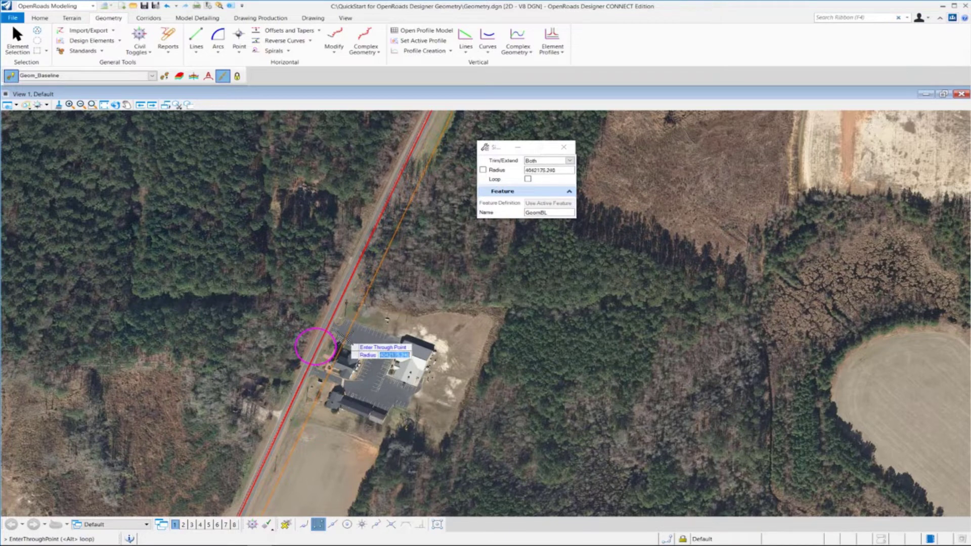
text(10000)
key(Return)
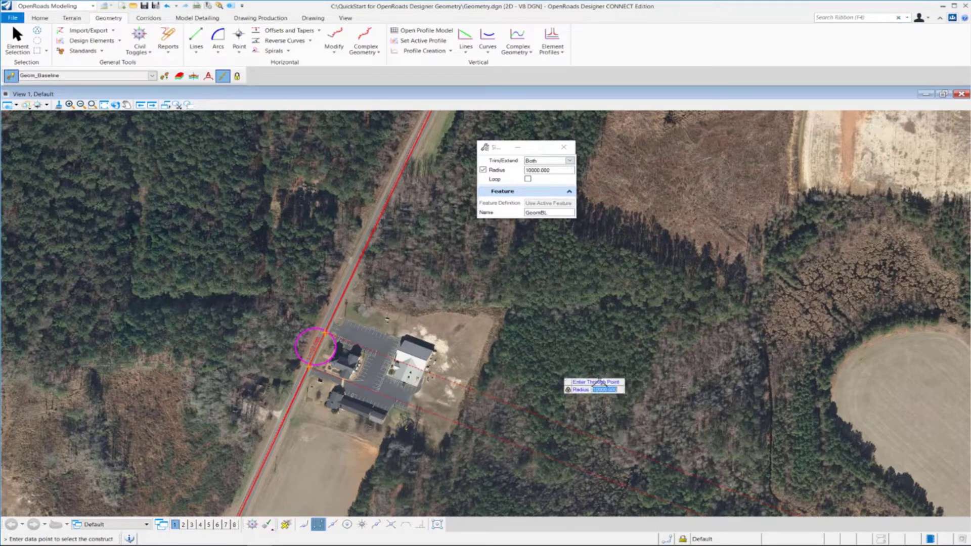
click(637, 389)
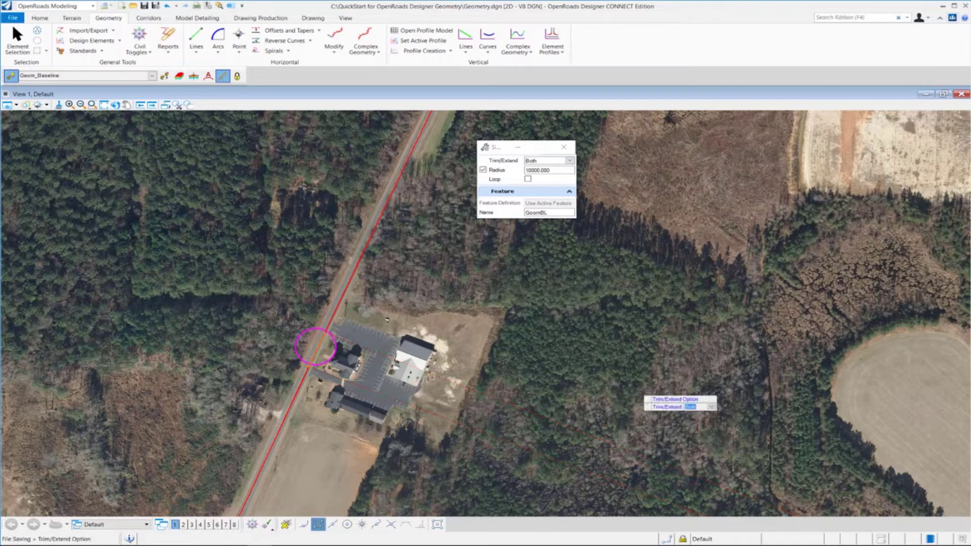
Trim both adjoining lines to the 10000-radius curve.
click(449, 357)
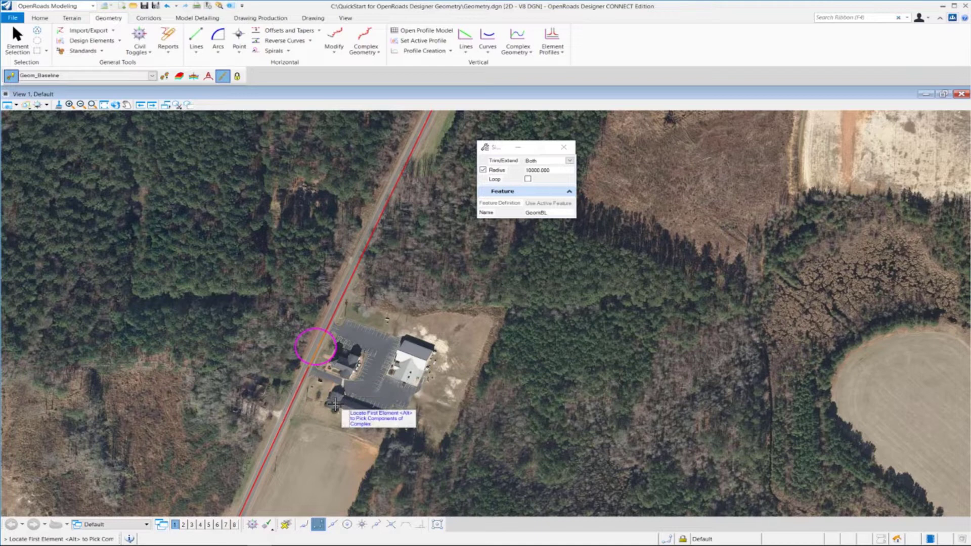
scroll(335, 404, down, 1)
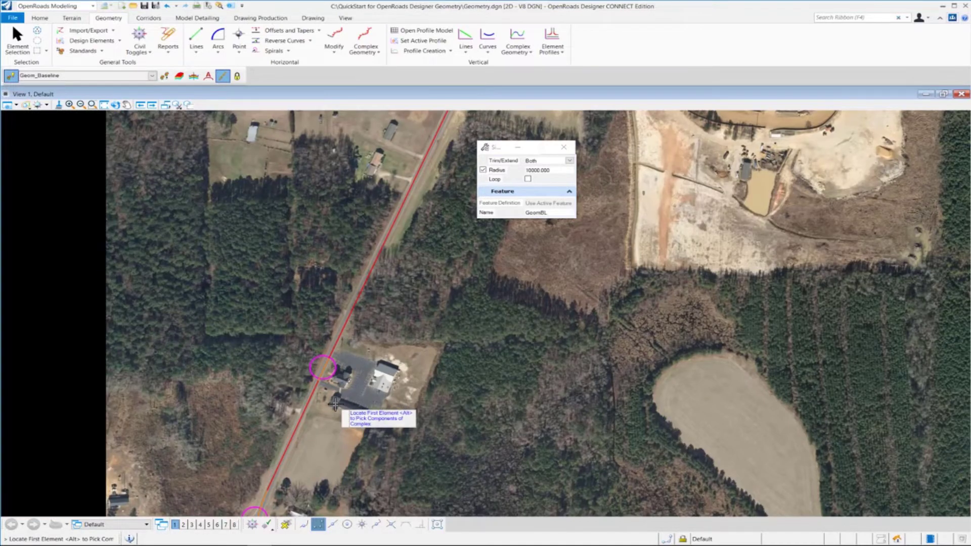
scroll(335, 403, down, 2)
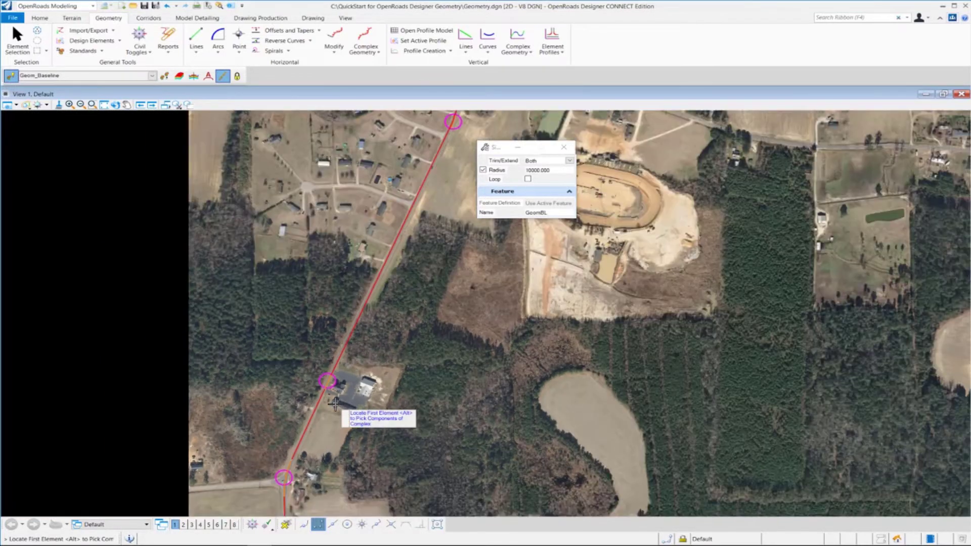
scroll(336, 404, down, 1)
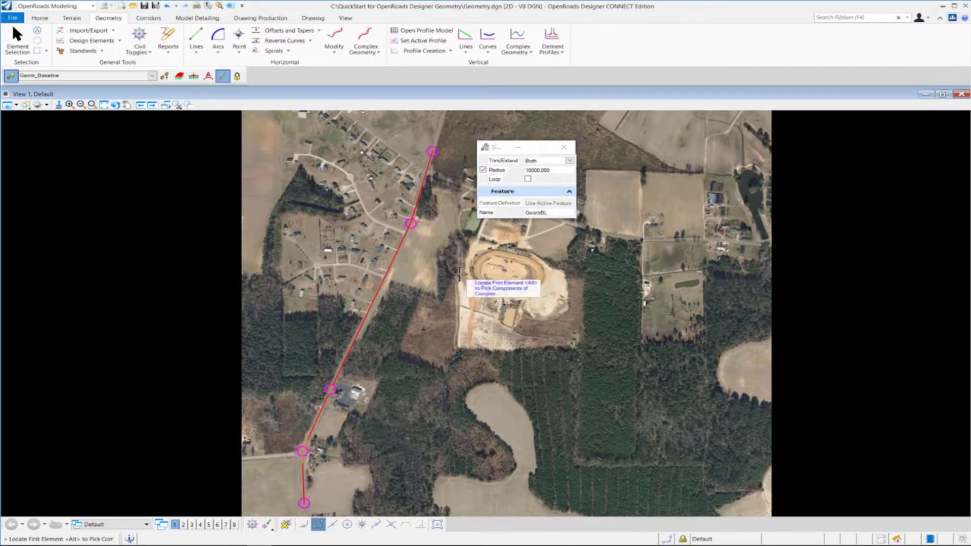
middle_drag(459, 273, 428, 274)
Join the two top segments with a 2100-radius simple arc, trimming both lines.
text(700)
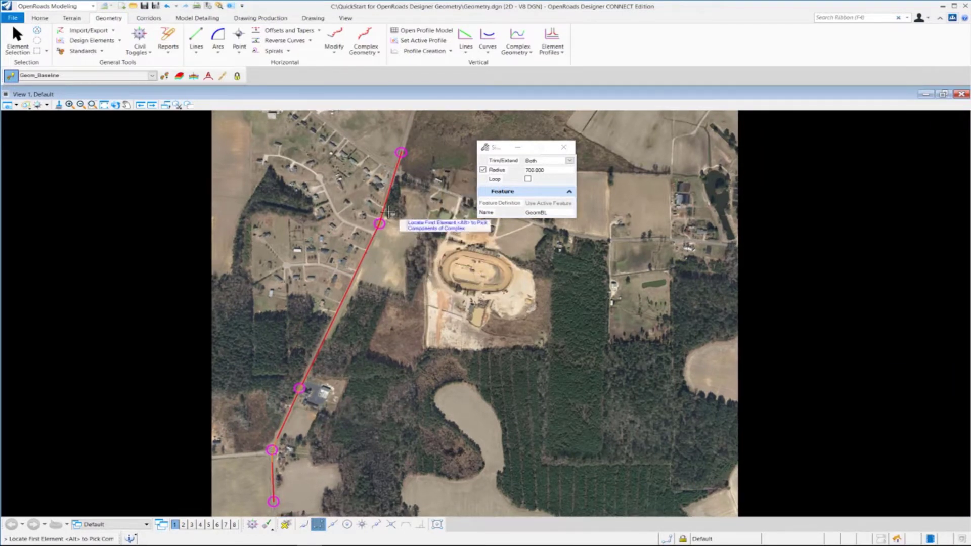
click(370, 243)
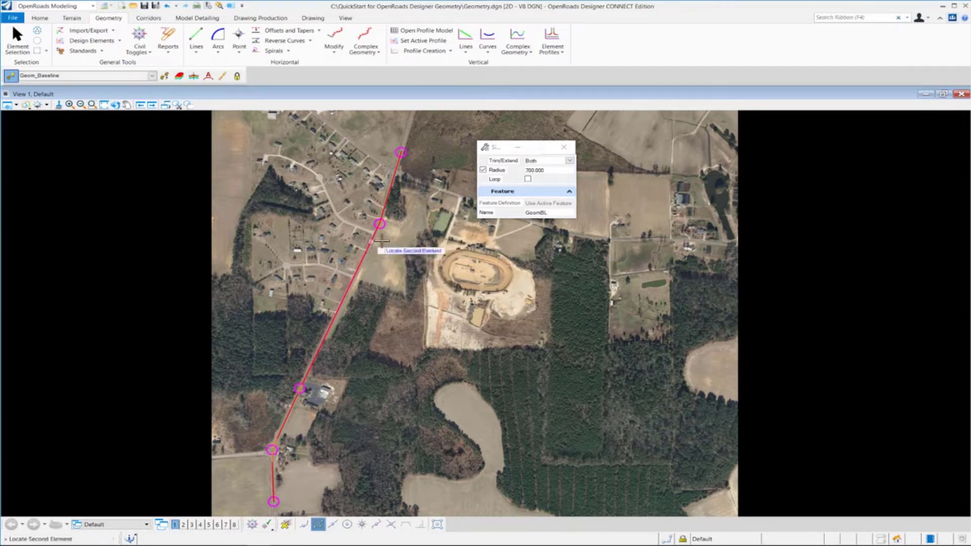
click(384, 208)
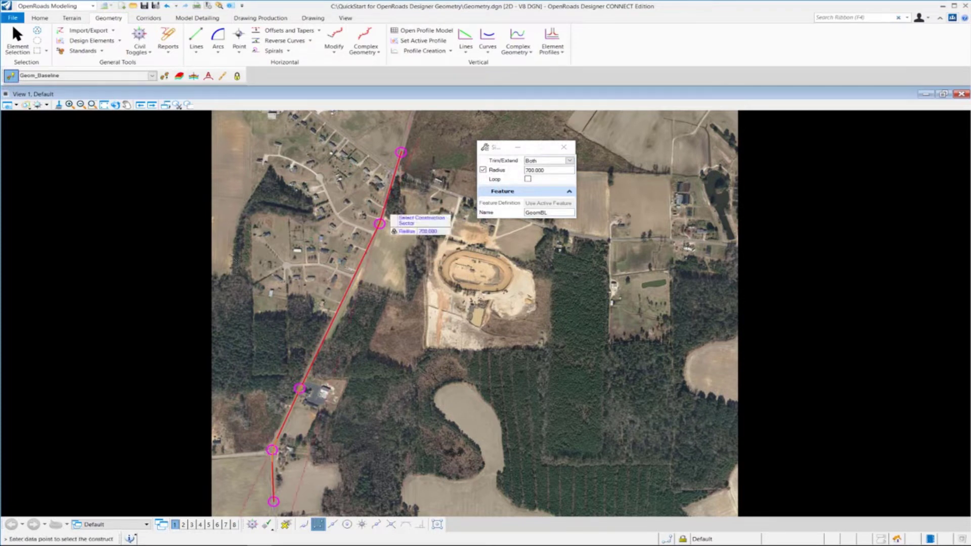
text(25)
key(Return)
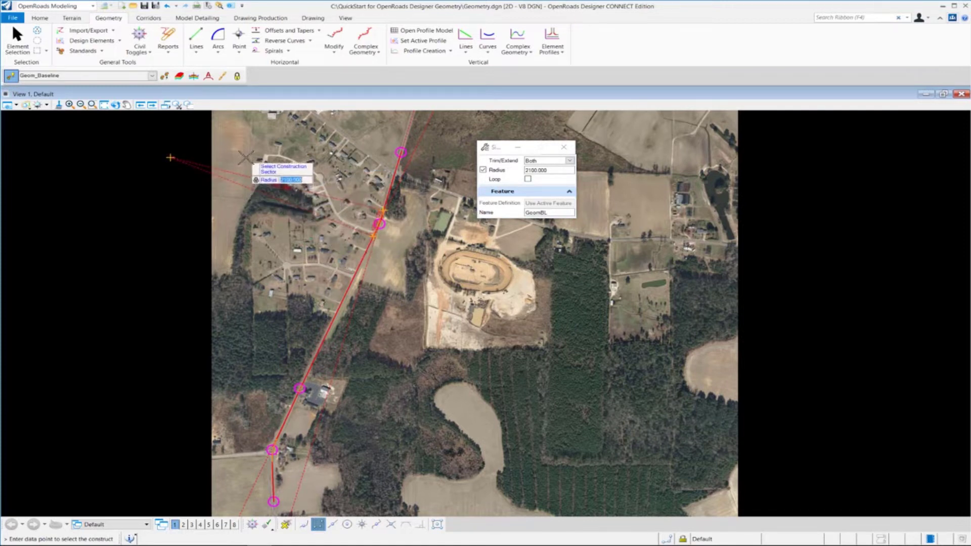
click(231, 216)
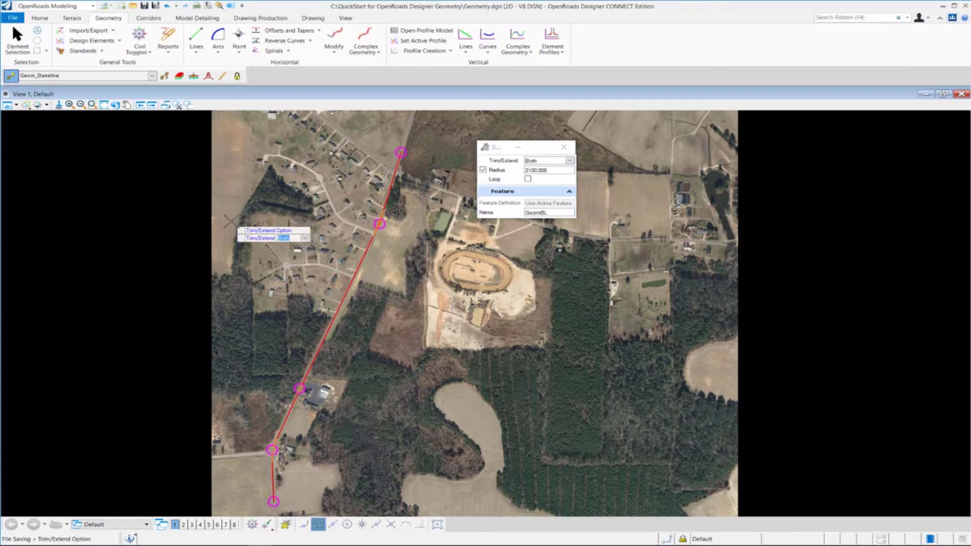
click(232, 221)
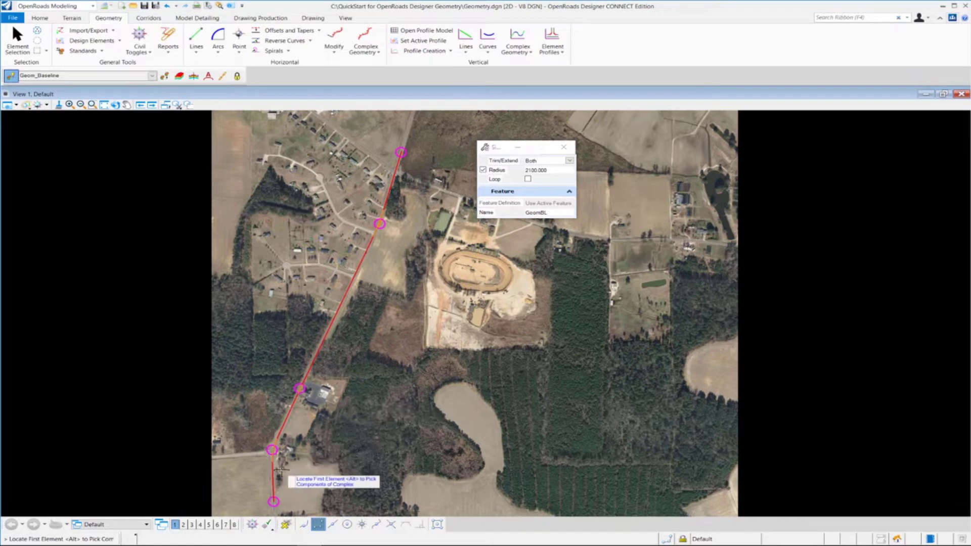
Zoom in on the curve at the road intersection near the baseline's south end.
scroll(281, 470, up, 2)
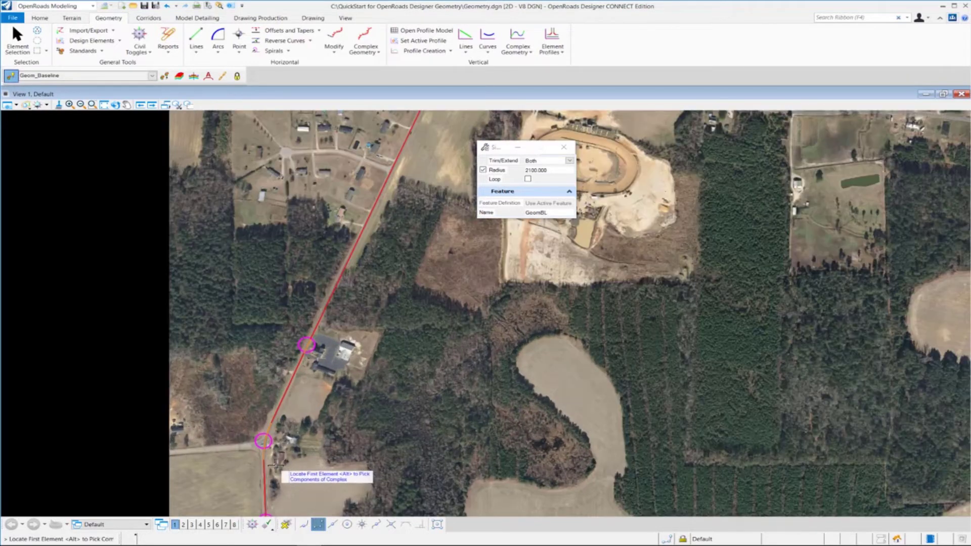
scroll(275, 466, up, 3)
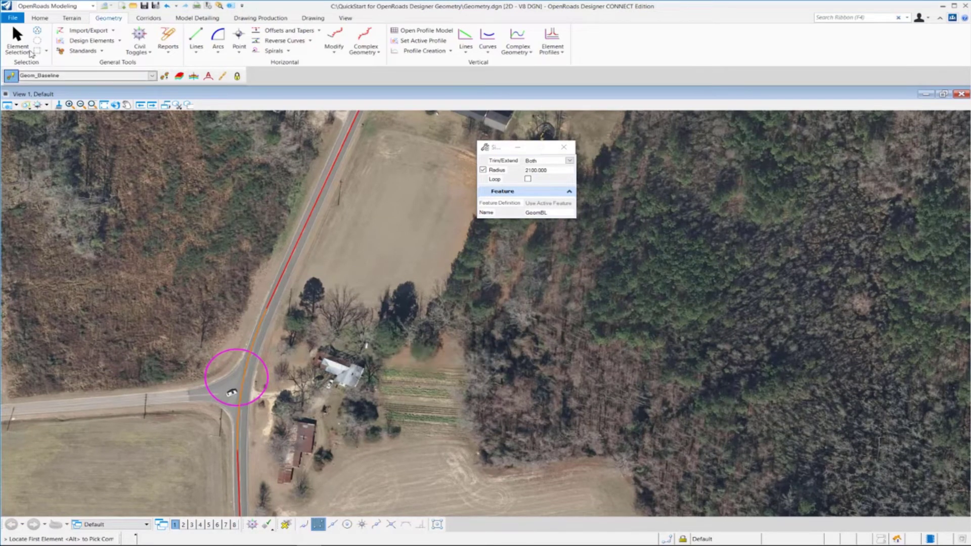
Change the road-intersection curve's radius from 600 to 700.
click(17, 40)
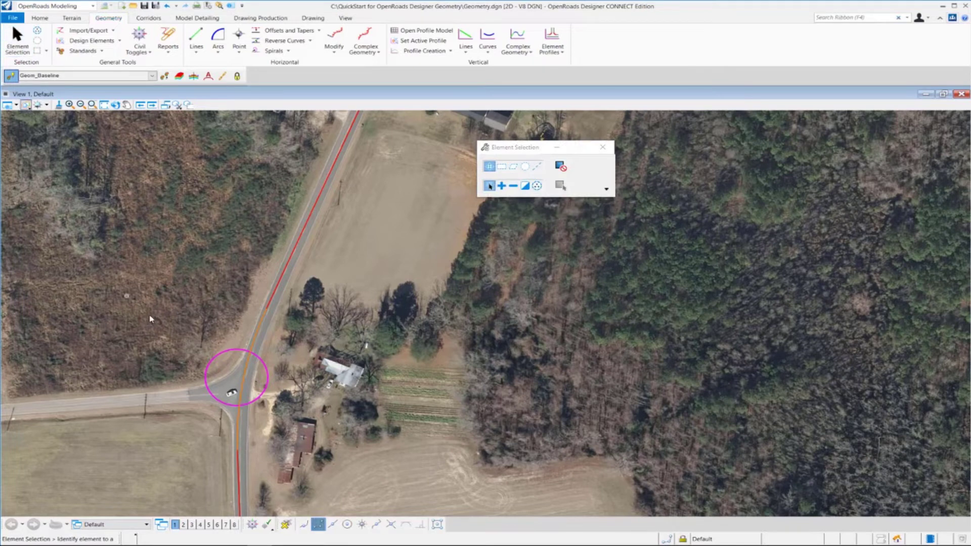
click(256, 332)
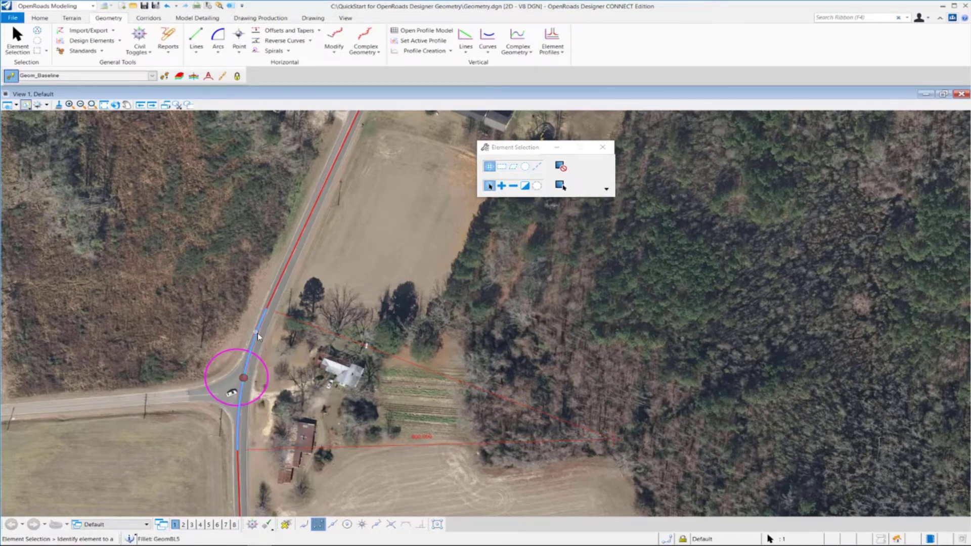
click(429, 438)
key(BackSpace)
text(700)
click(435, 420)
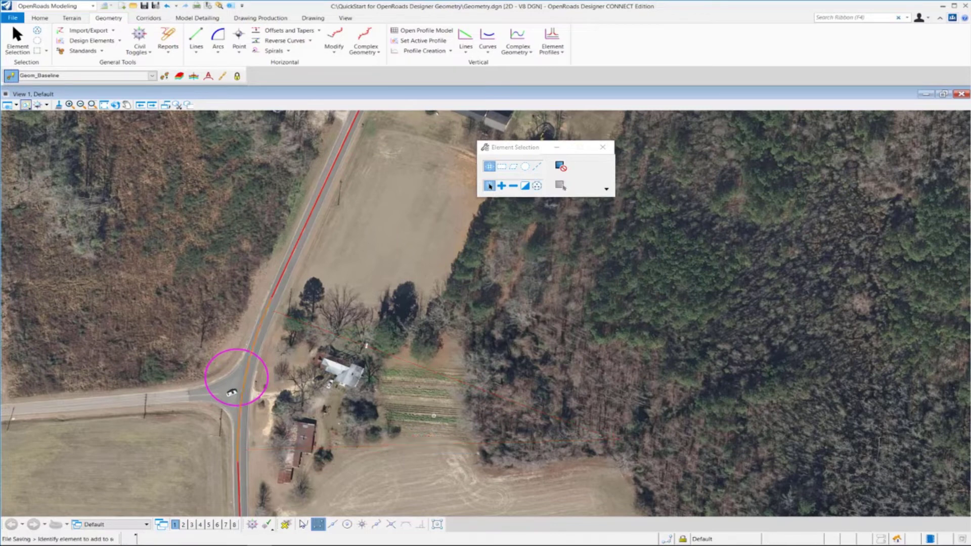
Recheck the edited curve, deselect it, and view the whole alignment.
click(240, 422)
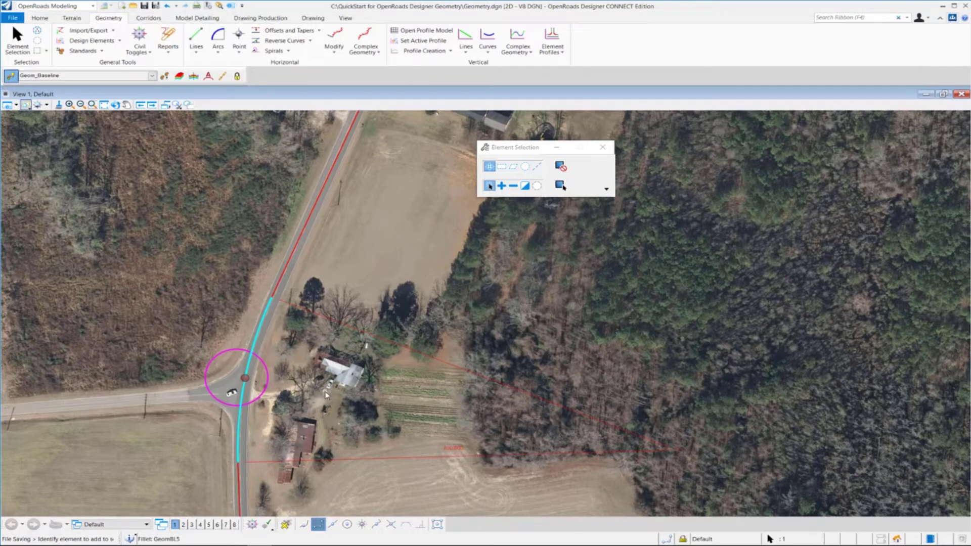
click(387, 405)
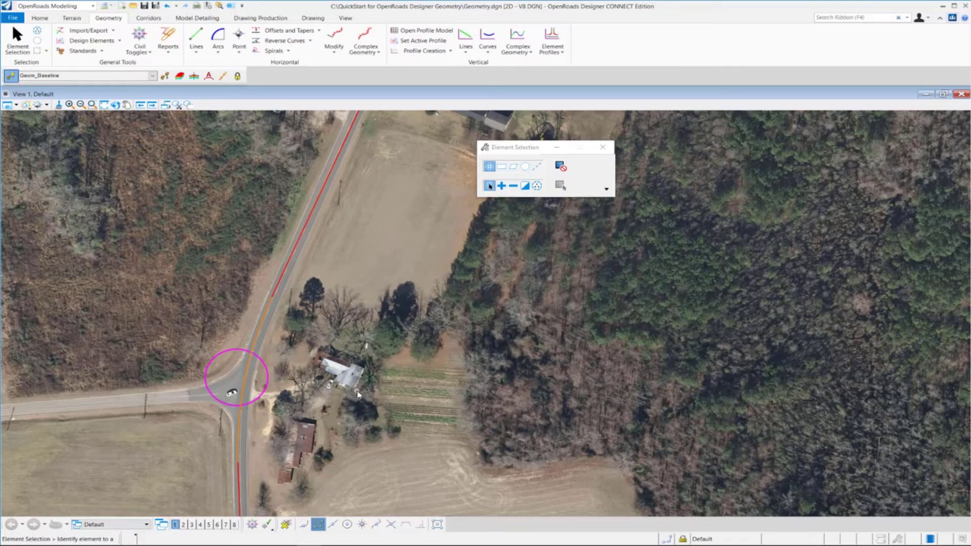
scroll(358, 394, down, 8)
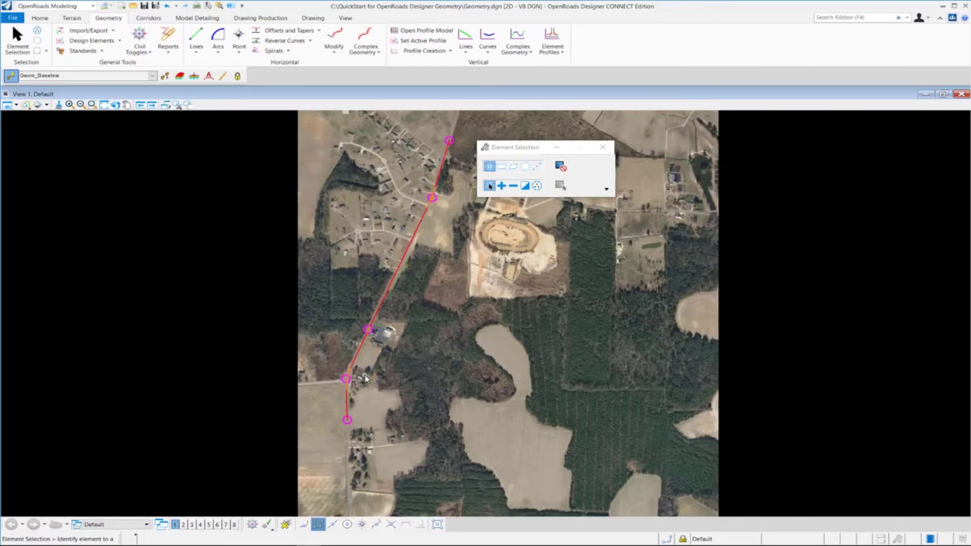
scroll(400, 339, up, 3)
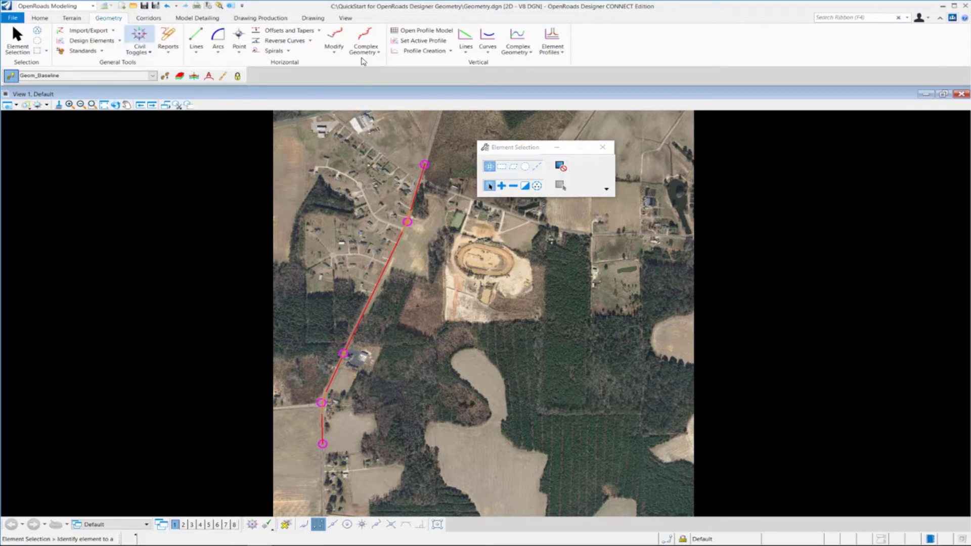
Start Complex By Element with Automatic method, 0.10 maximum gap, and name LondonRd.
click(379, 53)
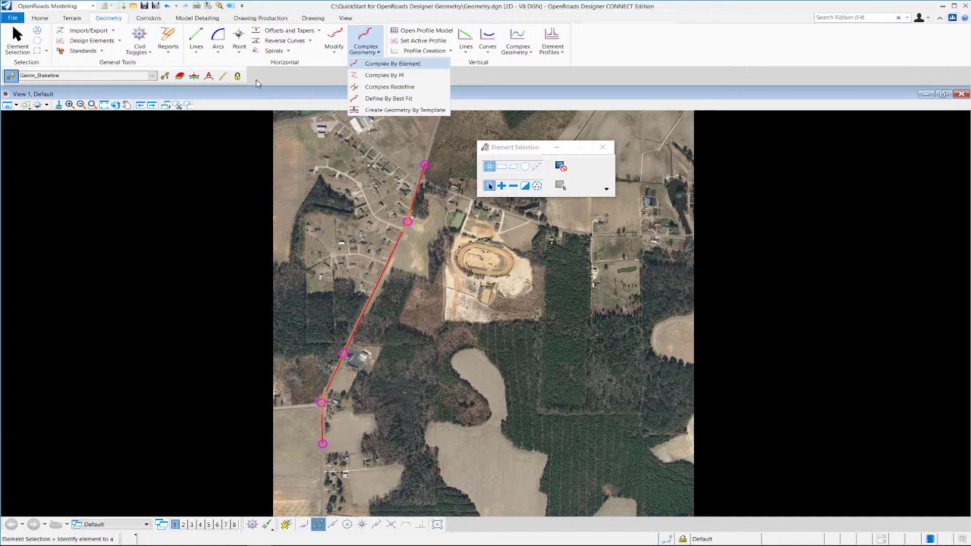
click(387, 64)
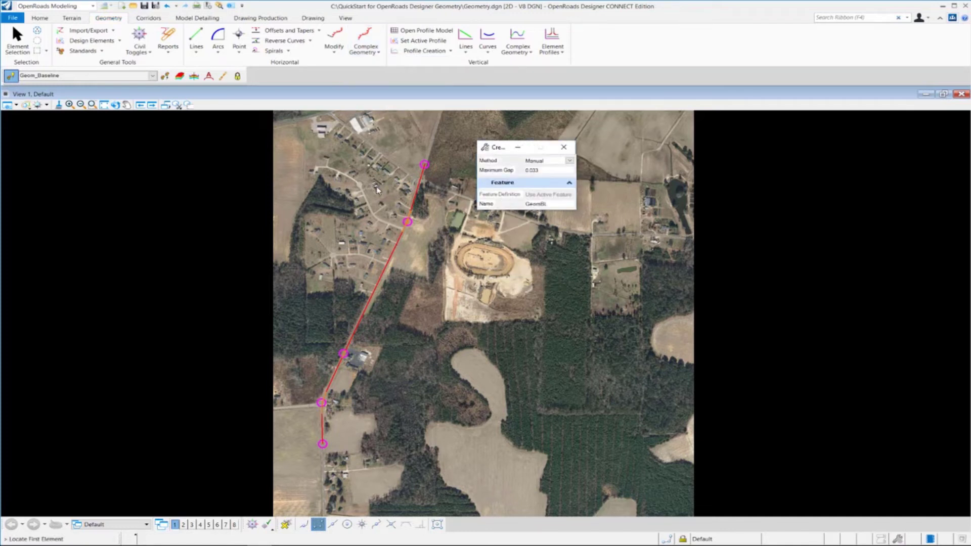
drag(498, 147, 449, 289)
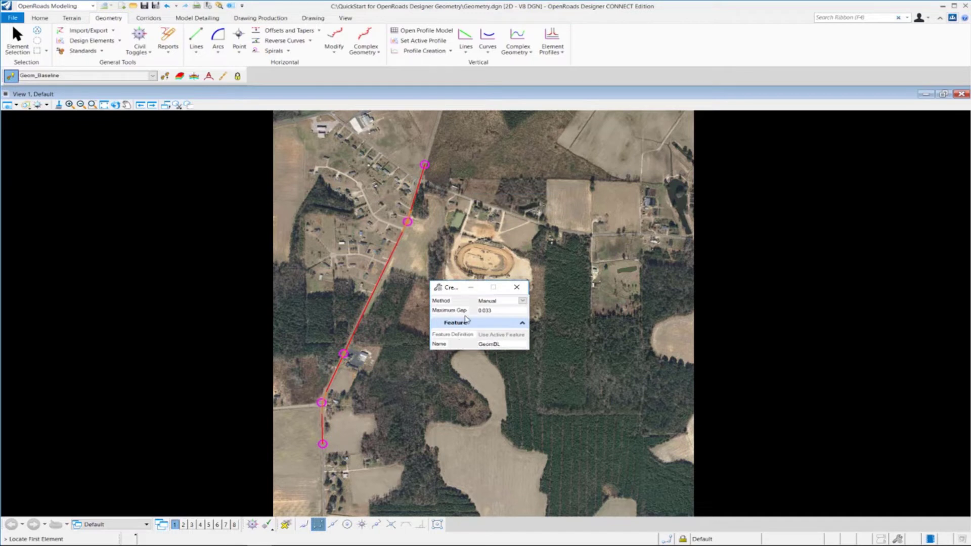
click(480, 310)
click(522, 300)
click(491, 313)
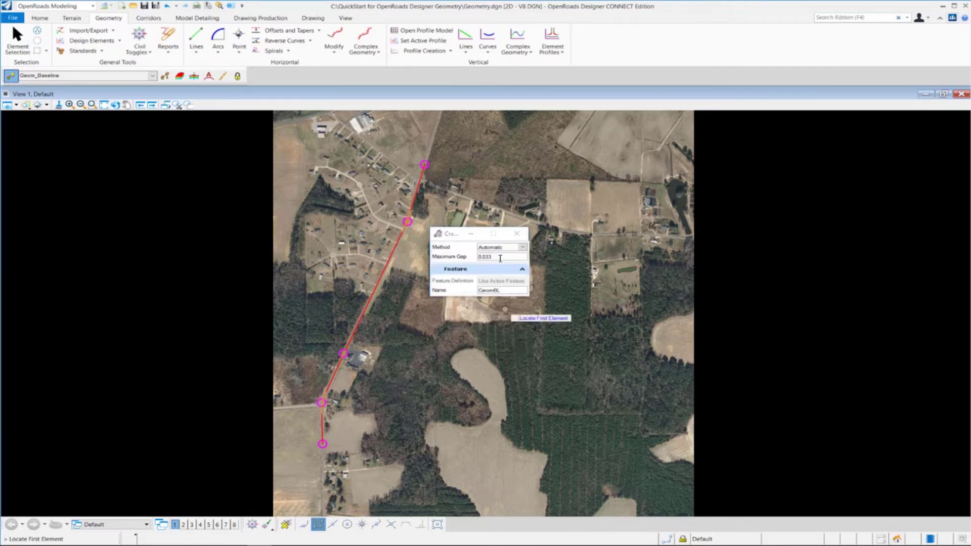
click(500, 258)
text(0)
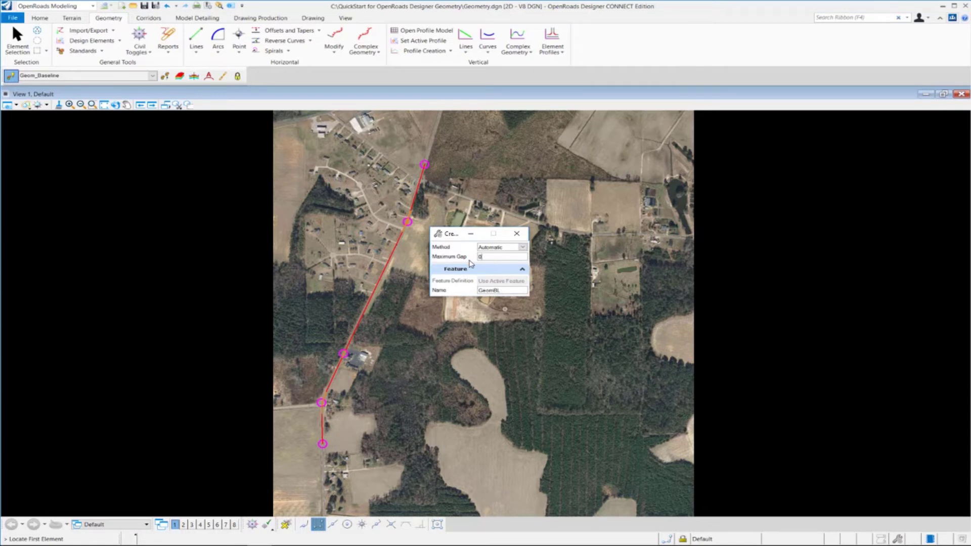
text(.10)
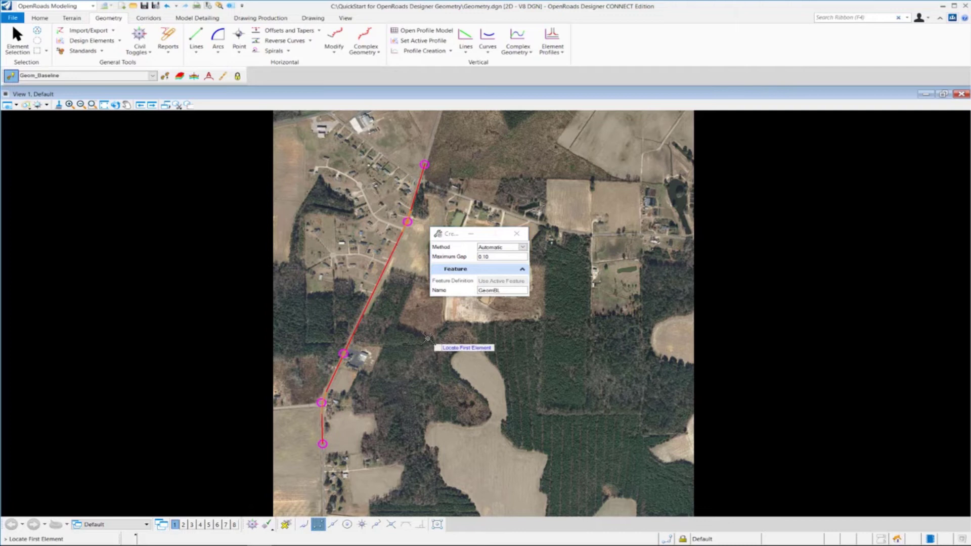
double_click(516, 291)
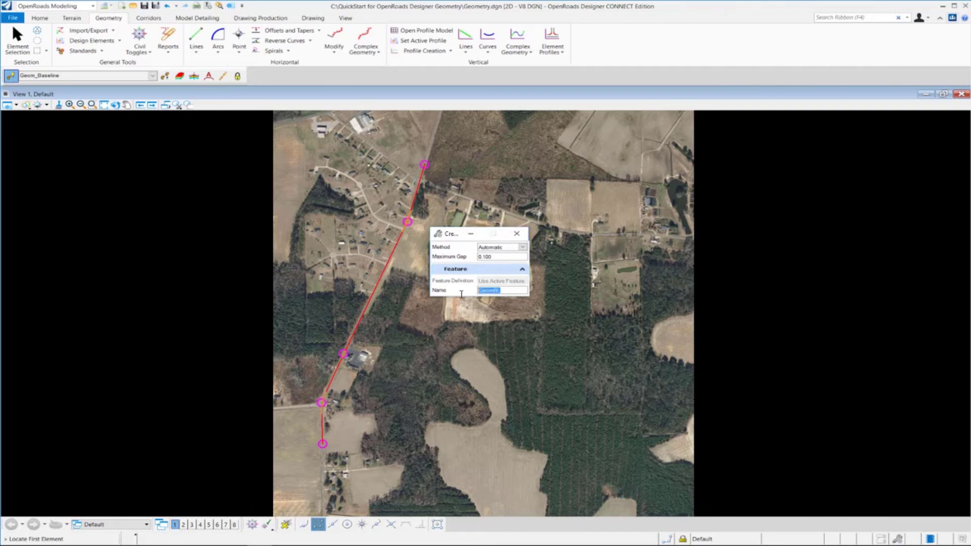
text(LondonRd)
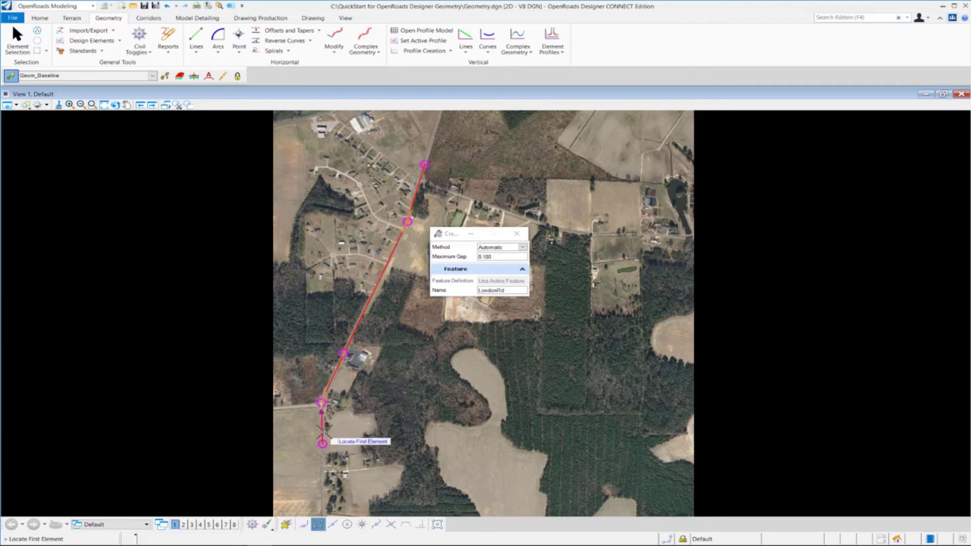
Pick the first line at the south end to chain the whole baseline into LondonRd.
mouse_move(324, 433)
scroll(323, 432, up, 5)
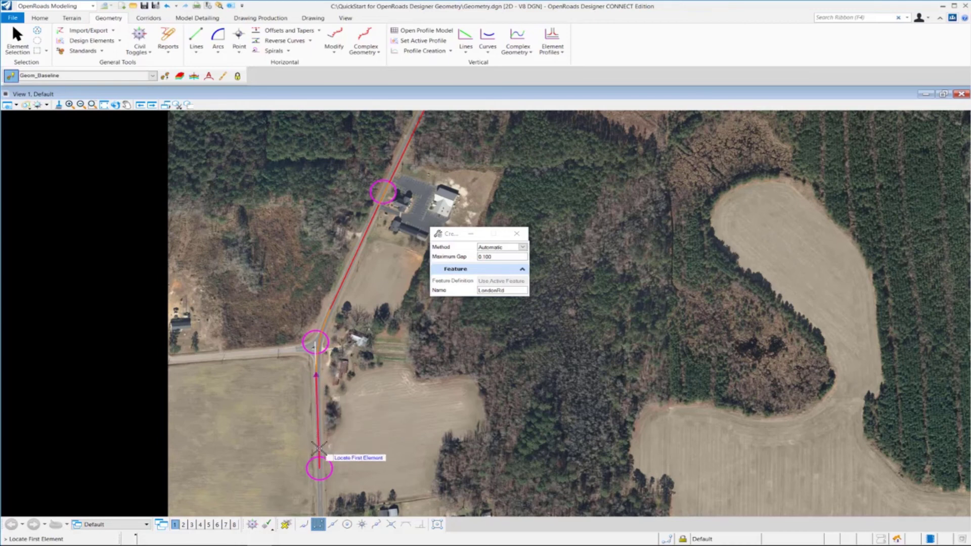
scroll(319, 449, down, 5)
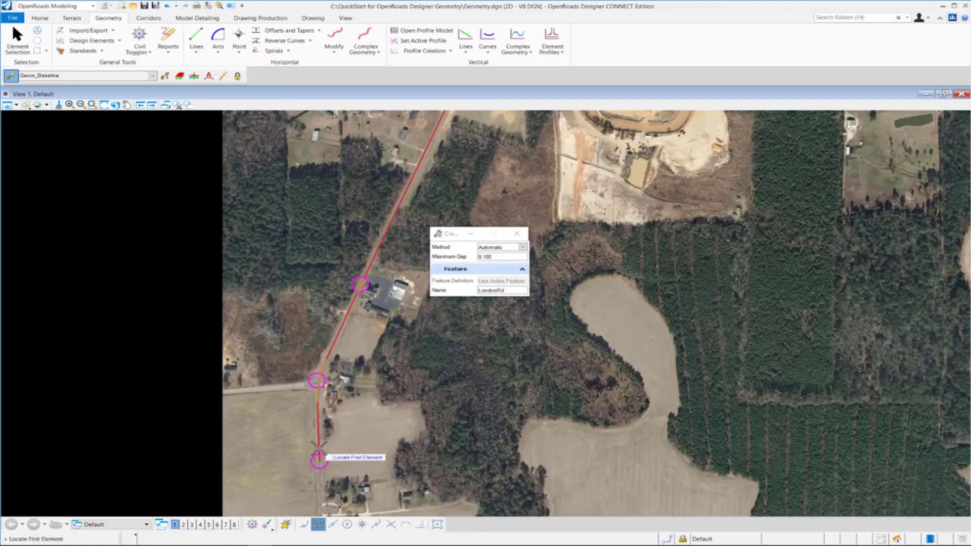
scroll(318, 448, up, 1)
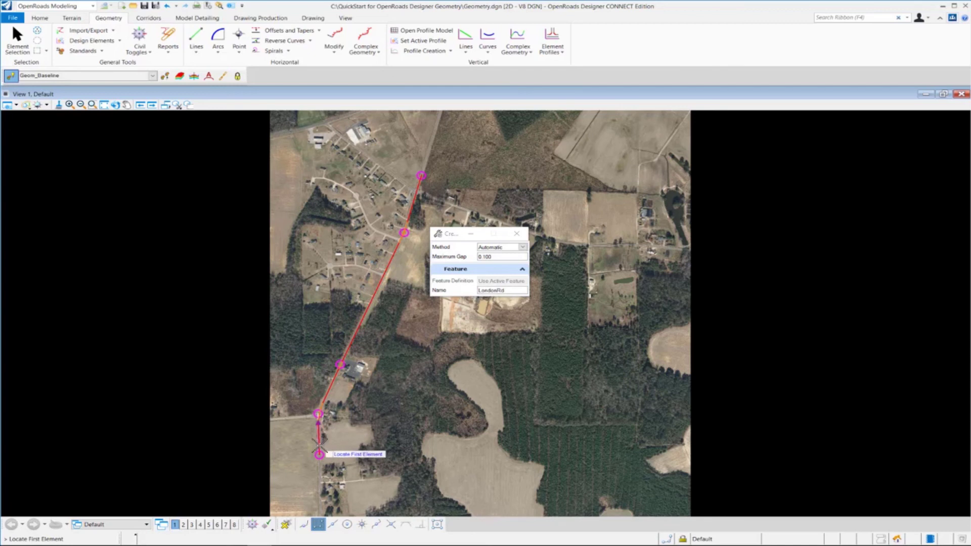
click(319, 445)
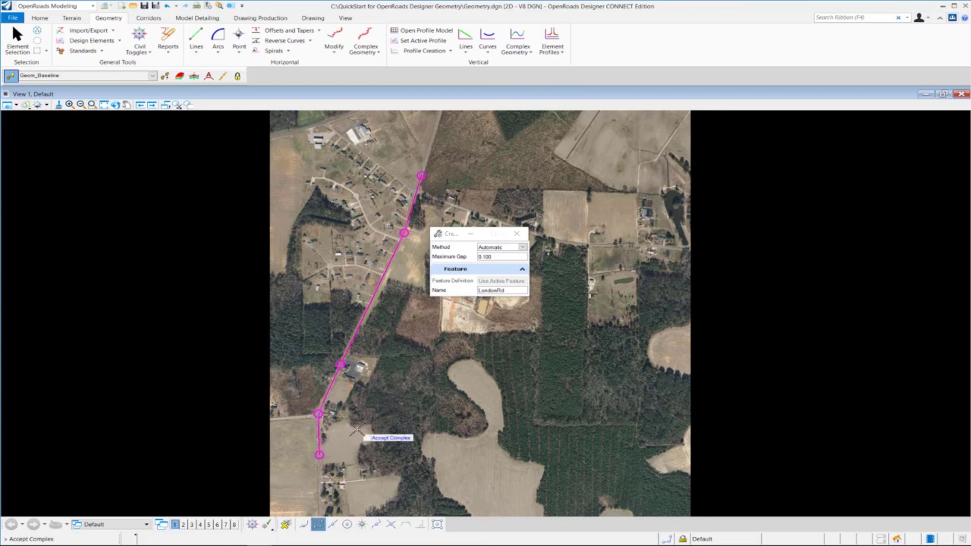